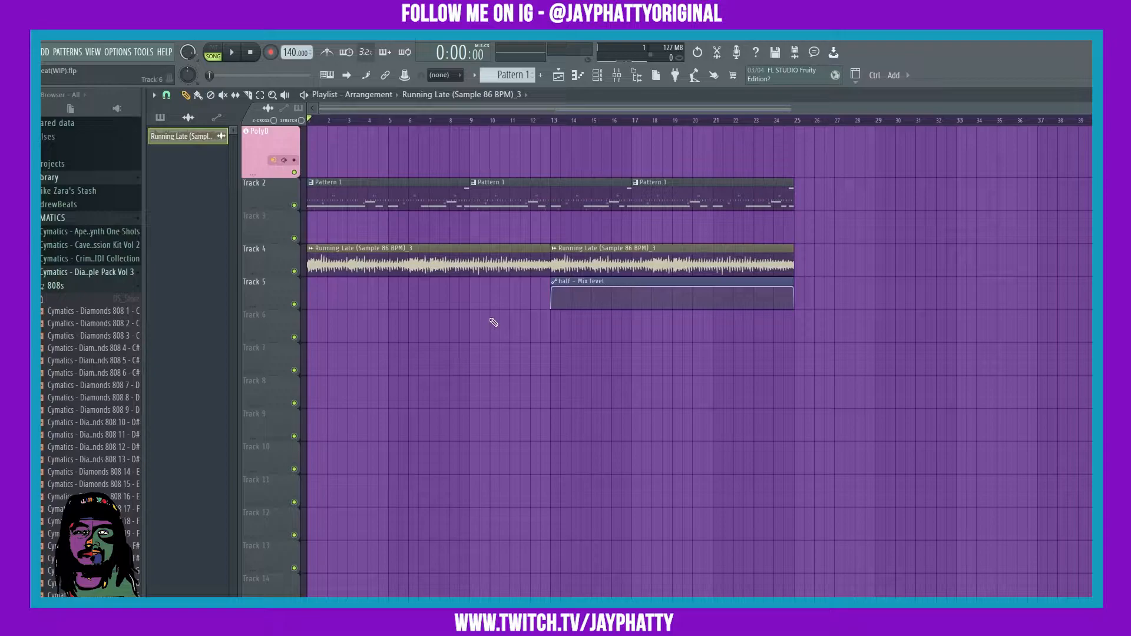
Open the Running Late sample's channel settings and view the page of precomputed effects with the reverb and filter controls.
{"action": "double_click", "coordinate": [372, 263]}
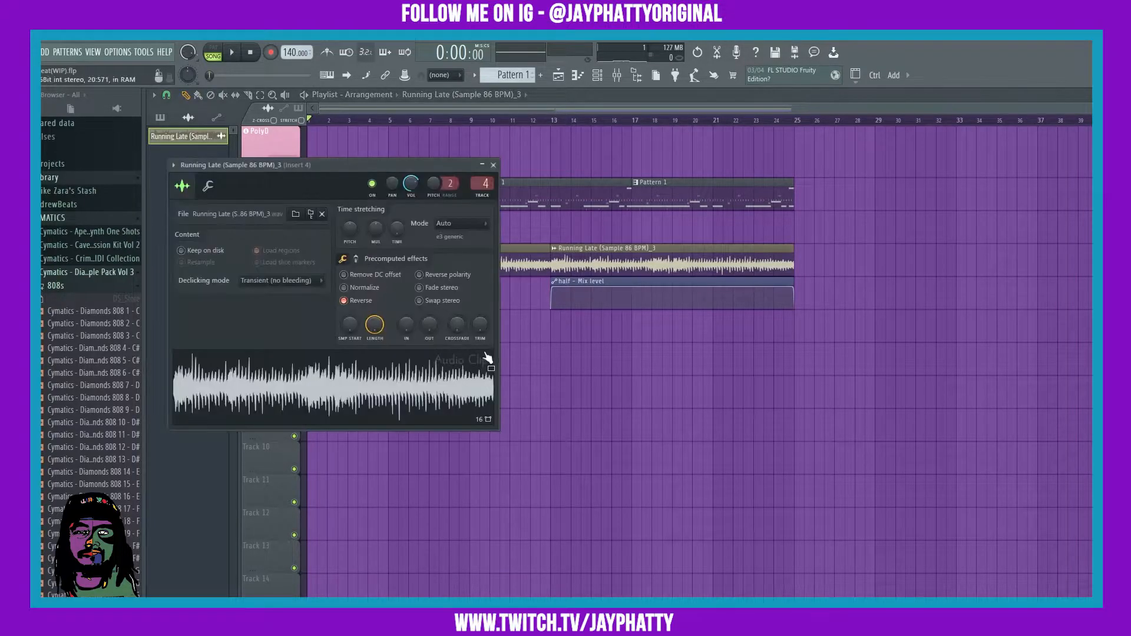
{"action": "left_click_drag", "start_coordinate": [330, 158], "coordinate": [543, 284]}
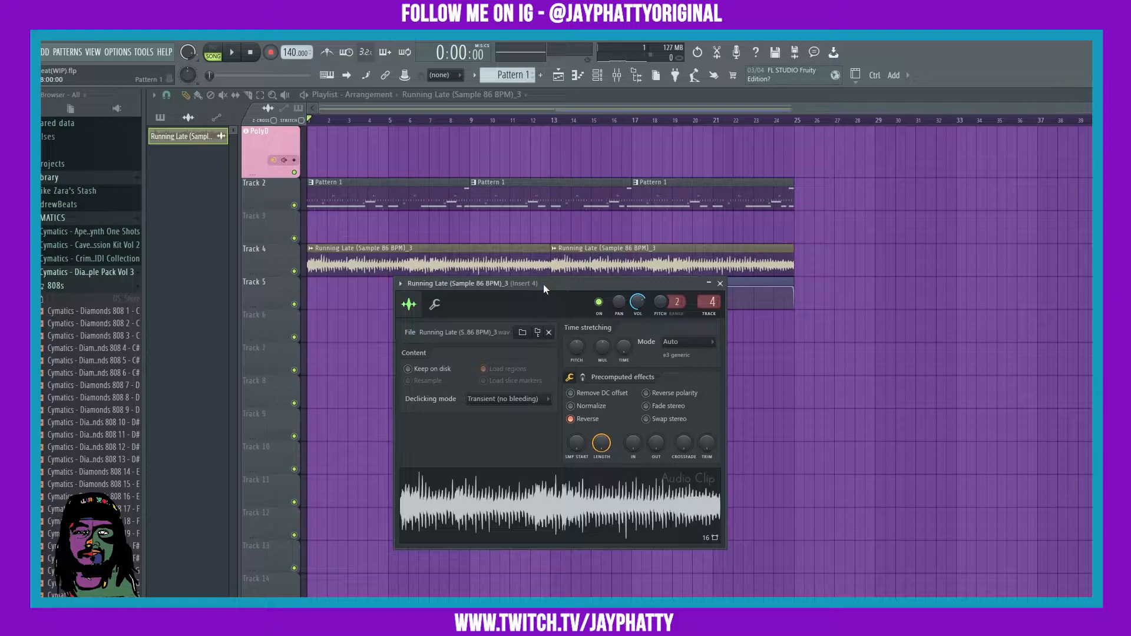
{"action": "left_click", "coordinate": [585, 378]}
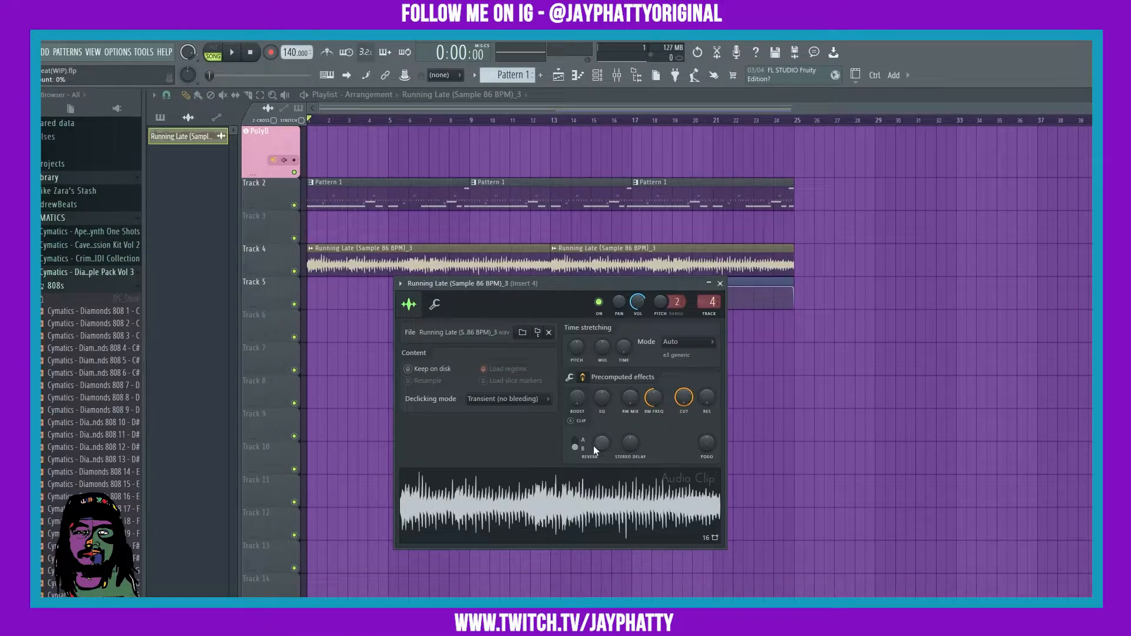
{"action": "left_click", "coordinate": [576, 443]}
Solo Track 4, reopen the Running Late sample's settings from the channel rack, and start playback.
{"action": "left_click", "coordinate": [294, 272], "text": "ctrl"}
{"action": "left_click", "coordinate": [627, 76]}
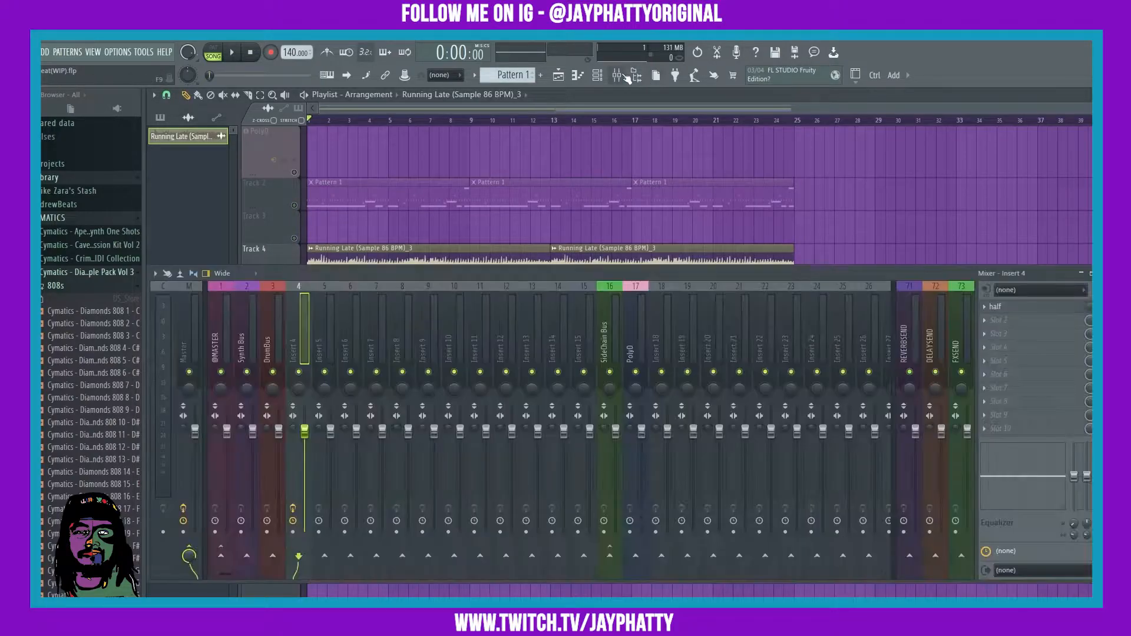
{"action": "left_click", "coordinate": [635, 75]}
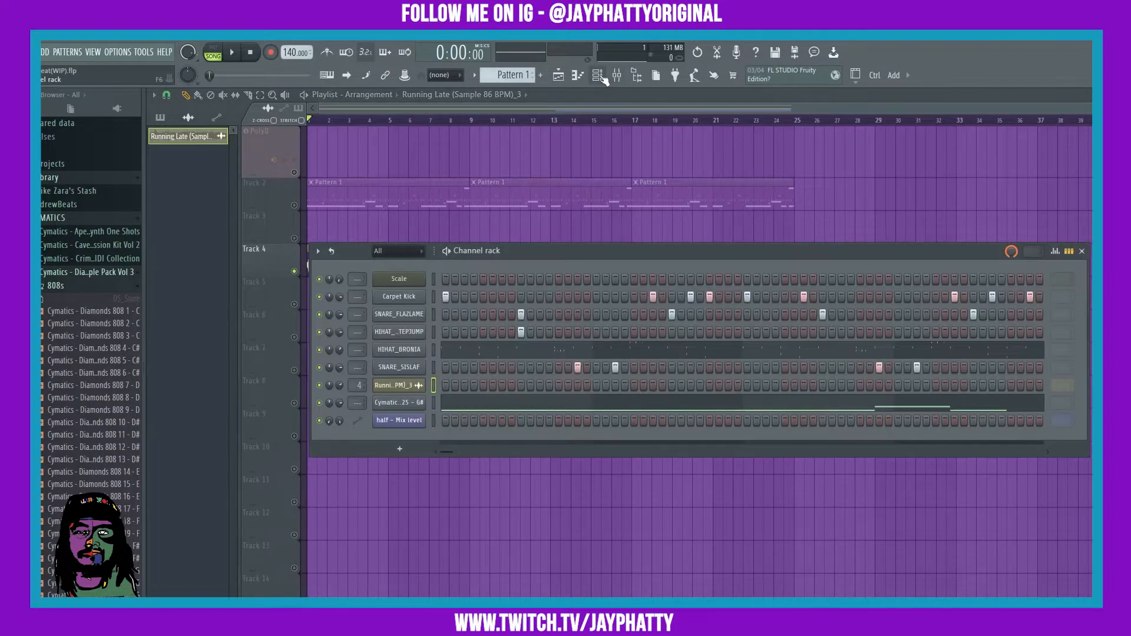
{"action": "left_click", "coordinate": [412, 390]}
{"action": "key", "text": "space"}
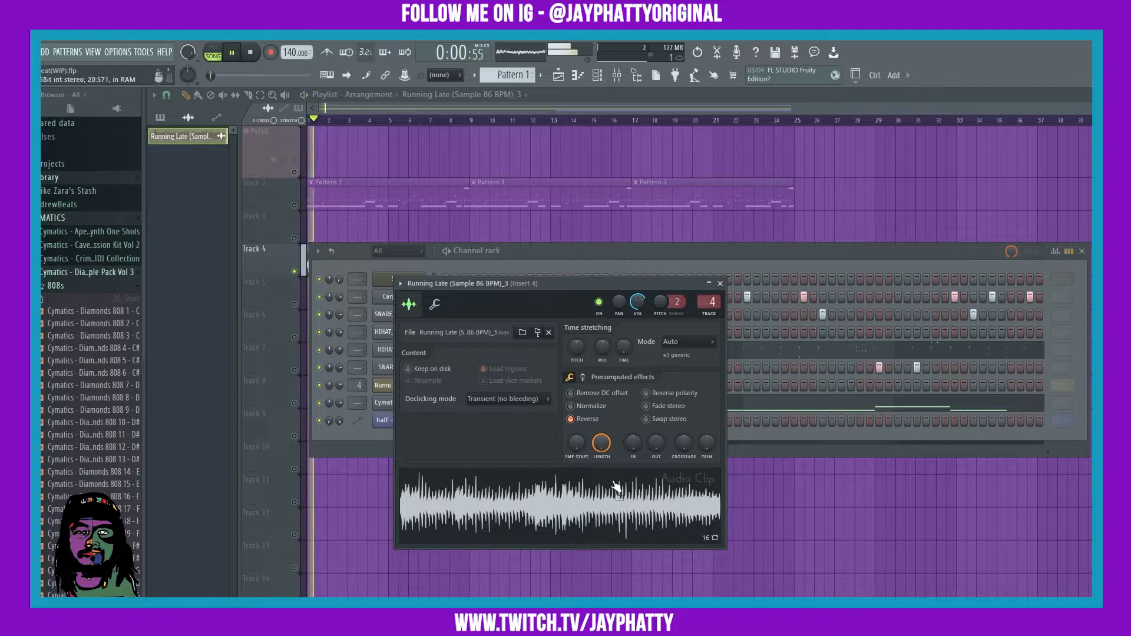
Show the sample's second page of precomputed effects and audition the Boost amount during playback.
{"action": "left_click", "coordinate": [583, 377]}
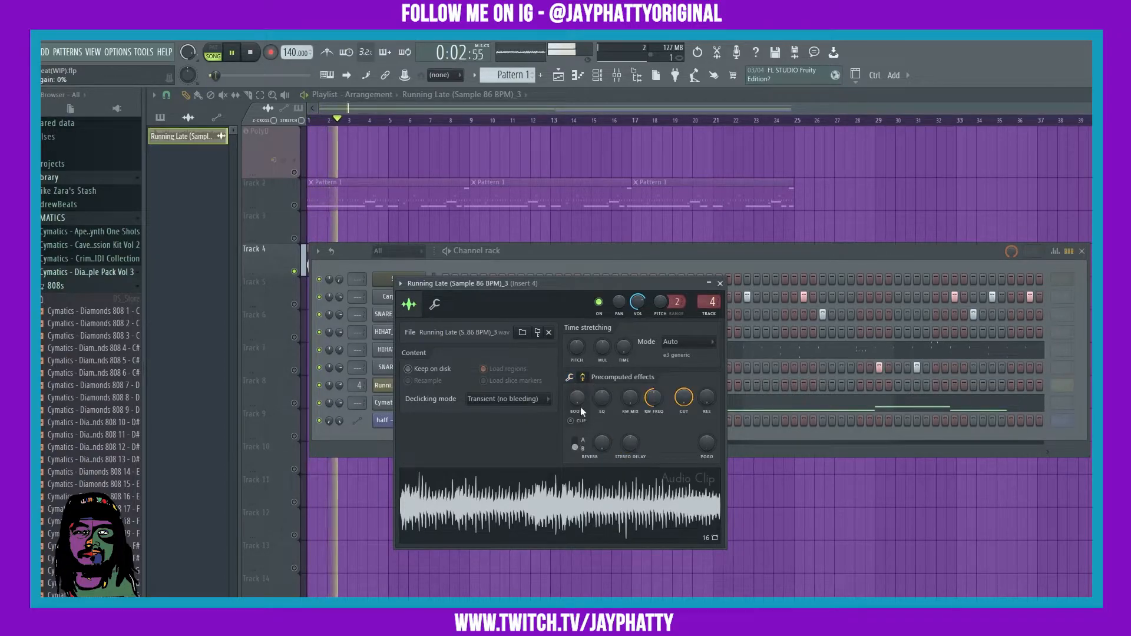
{"action": "mouse_move", "coordinate": [577, 399]}
{"action": "left_mouse_down"}
{"action": "mouse_move", "coordinate": [577, 420]}
{"action": "mouse_move", "coordinate": [580, 386]}
{"action": "mouse_move", "coordinate": [578, 419]}
{"action": "left_mouse_up"}
{"action": "key", "text": "space"}
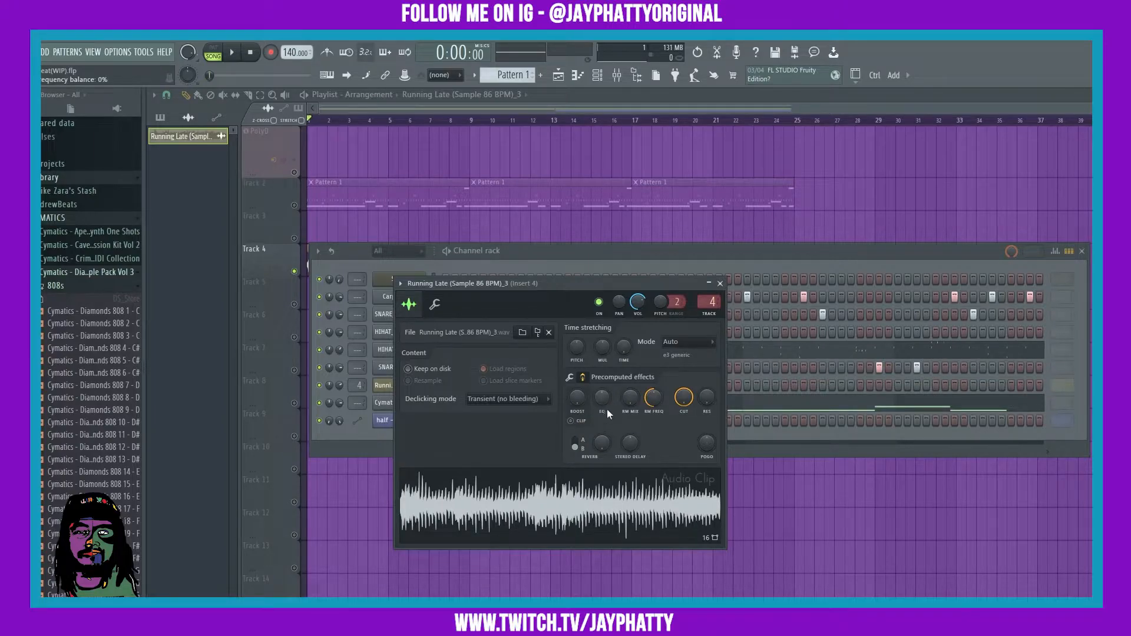
Try the sample's EQ frequency balance at -100% and -50% during playback, and reset it.
{"action": "key", "text": "space"}
{"action": "left_click_drag", "start_coordinate": [603, 399], "coordinate": [604, 447]}
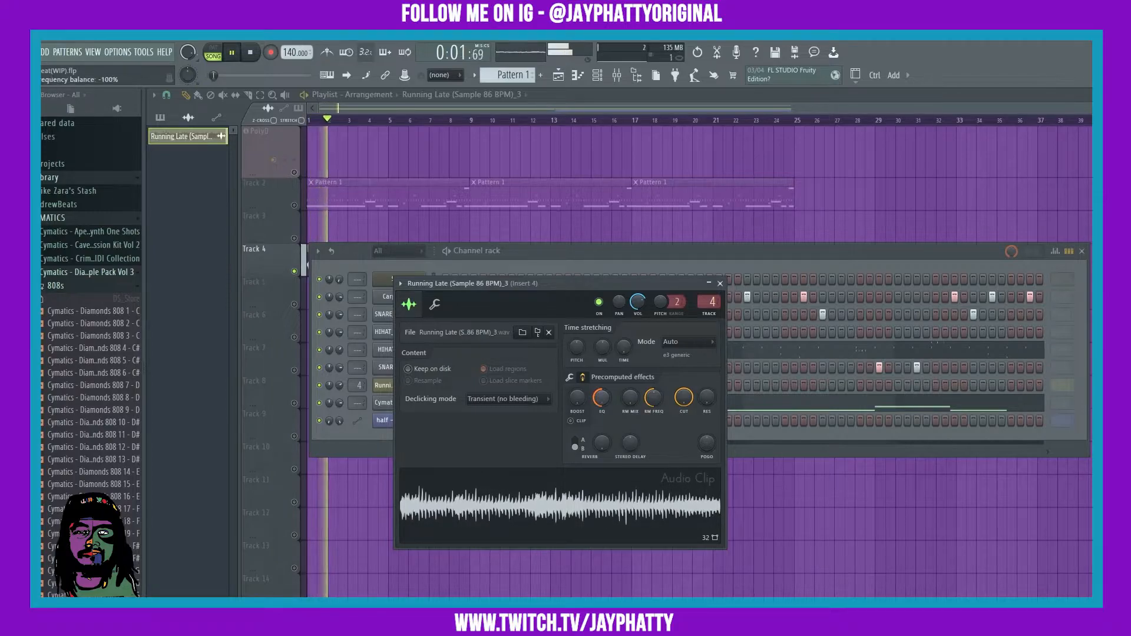
{"action": "mouse_move", "coordinate": [602, 398]}
{"action": "left_mouse_down"}
{"action": "mouse_move", "coordinate": [601, 329]}
{"action": "mouse_move", "coordinate": [602, 383]}
{"action": "left_mouse_up"}
{"action": "right_click", "coordinate": [604, 400]}
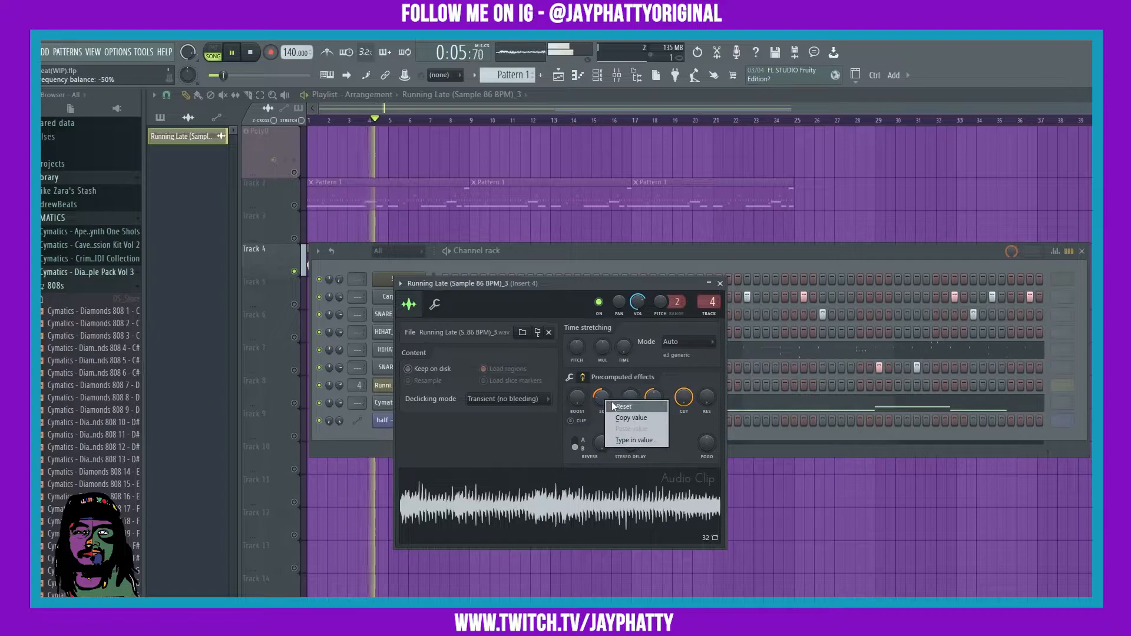
{"action": "key", "text": "space"}
{"action": "left_click", "coordinate": [623, 407]}
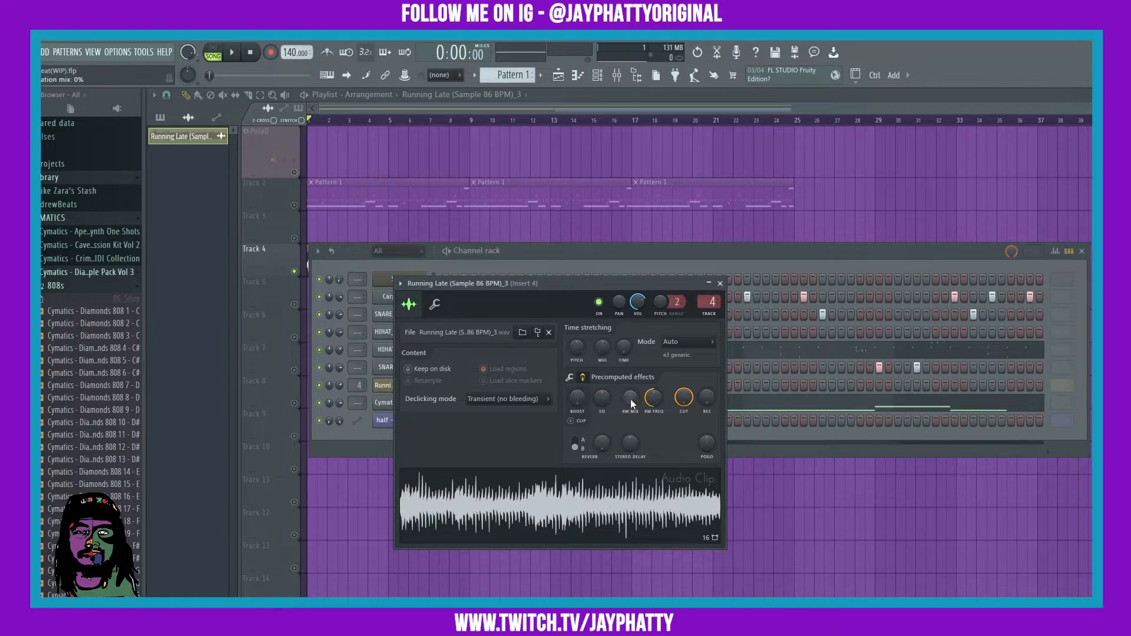
Adjust the sample's ring modulation mix and frequency while listening, leaving both at low amounts.
{"action": "key", "text": "space"}
{"action": "left_click_drag", "start_coordinate": [633, 403], "coordinate": [633, 348]}
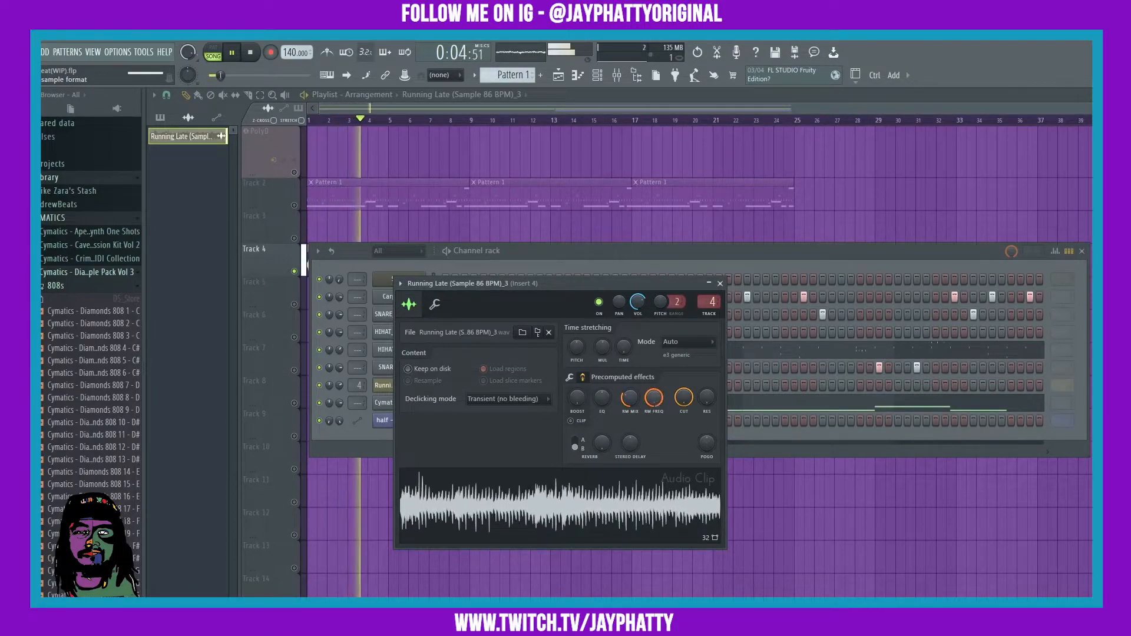
{"action": "mouse_move", "coordinate": [634, 403]}
{"action": "left_mouse_down"}
{"action": "mouse_move", "coordinate": [635, 419]}
{"action": "mouse_move", "coordinate": [654, 402]}
{"action": "left_mouse_up"}
{"action": "key", "text": "space"}
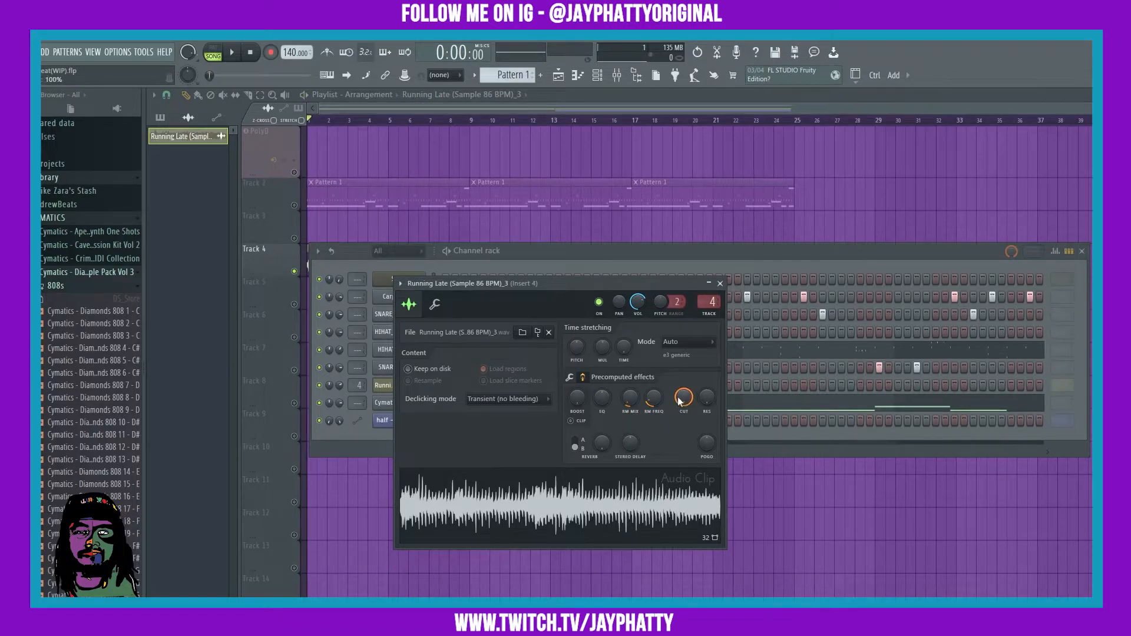
Lower the sample's filter cutoff to 80% and raise its resonance while listening.
{"action": "left_click_drag", "start_coordinate": [683, 398], "coordinate": [710, 377]}
{"action": "key", "text": "space"}
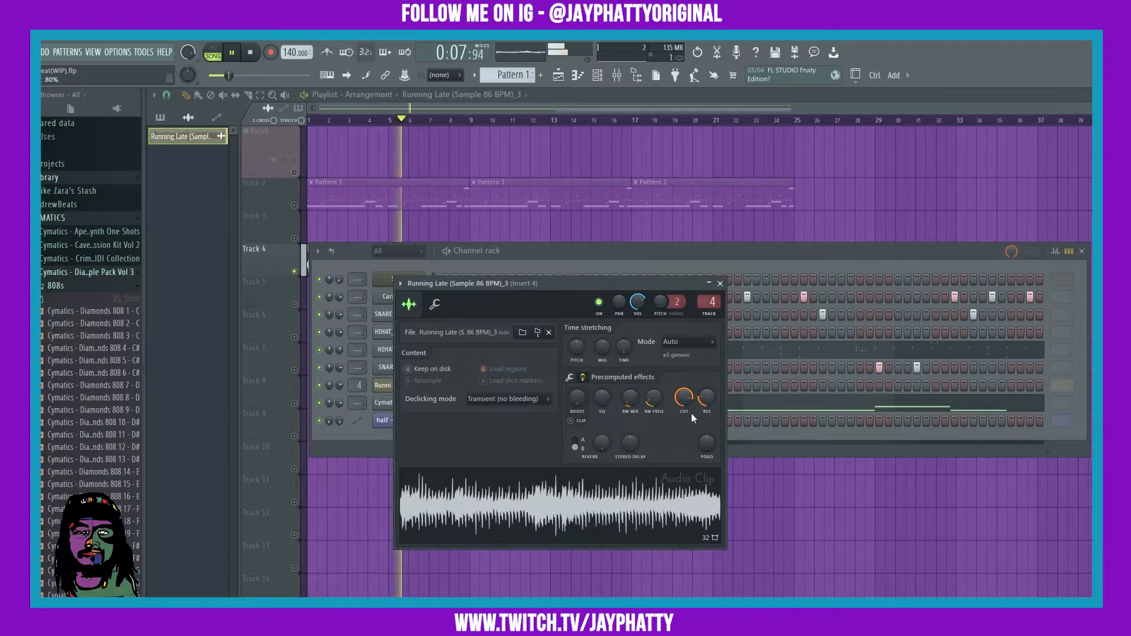
{"action": "key", "text": "space"}
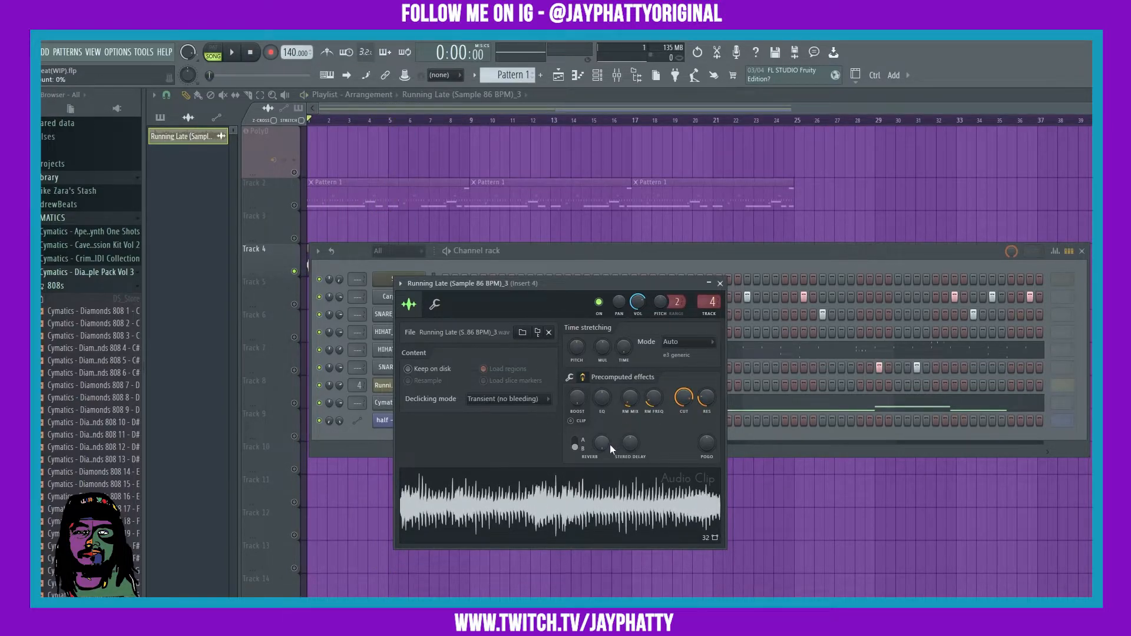
Add reverb to the sample during playback and switch the reverb type to A.
{"action": "key", "text": "space"}
{"action": "left_click_drag", "start_coordinate": [601, 446], "coordinate": [601, 400]}
{"action": "key", "text": "space"}
{"action": "left_click", "coordinate": [576, 444]}
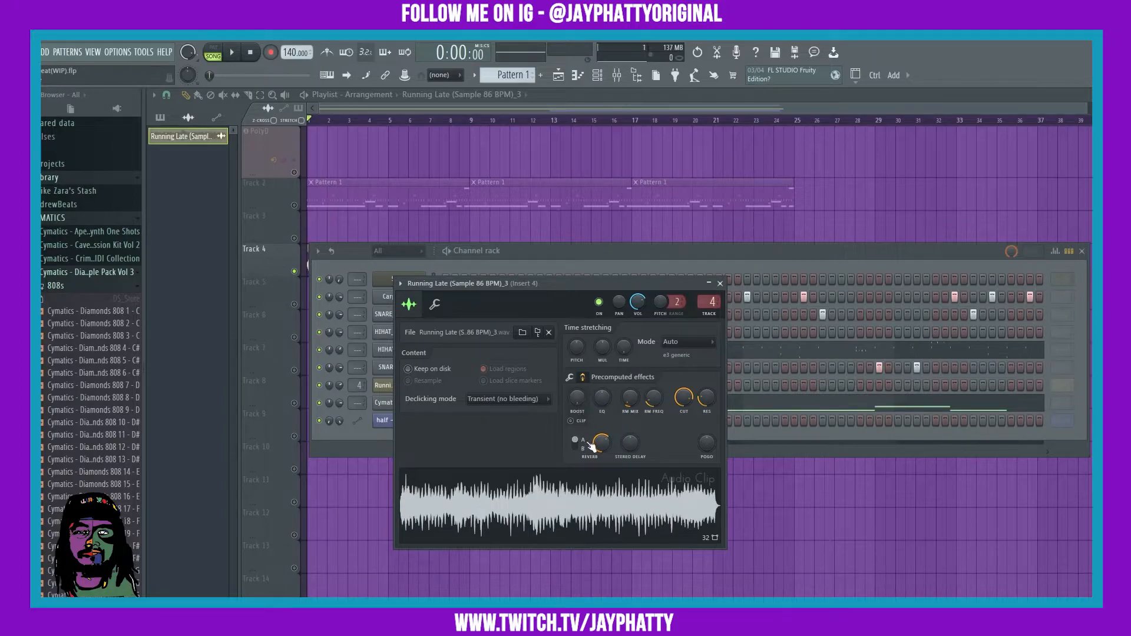
Compare different reverb amounts during playback and set the sample's reverb to 20%.
{"action": "key", "text": "space"}
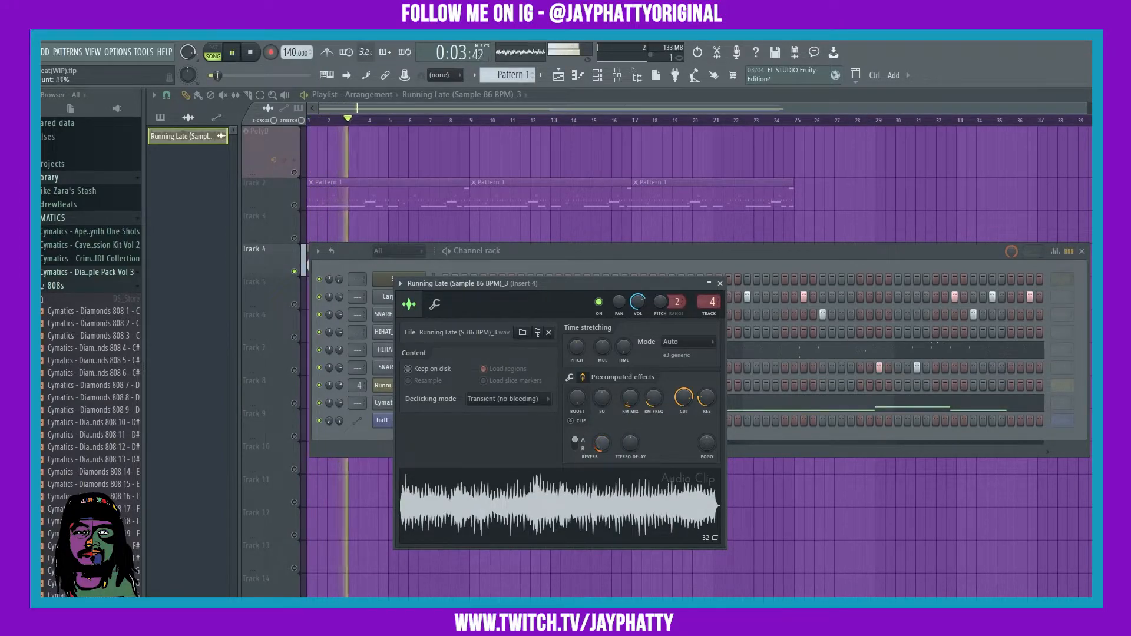
{"action": "left_click_drag", "start_coordinate": [601, 442], "coordinate": [604, 439]}
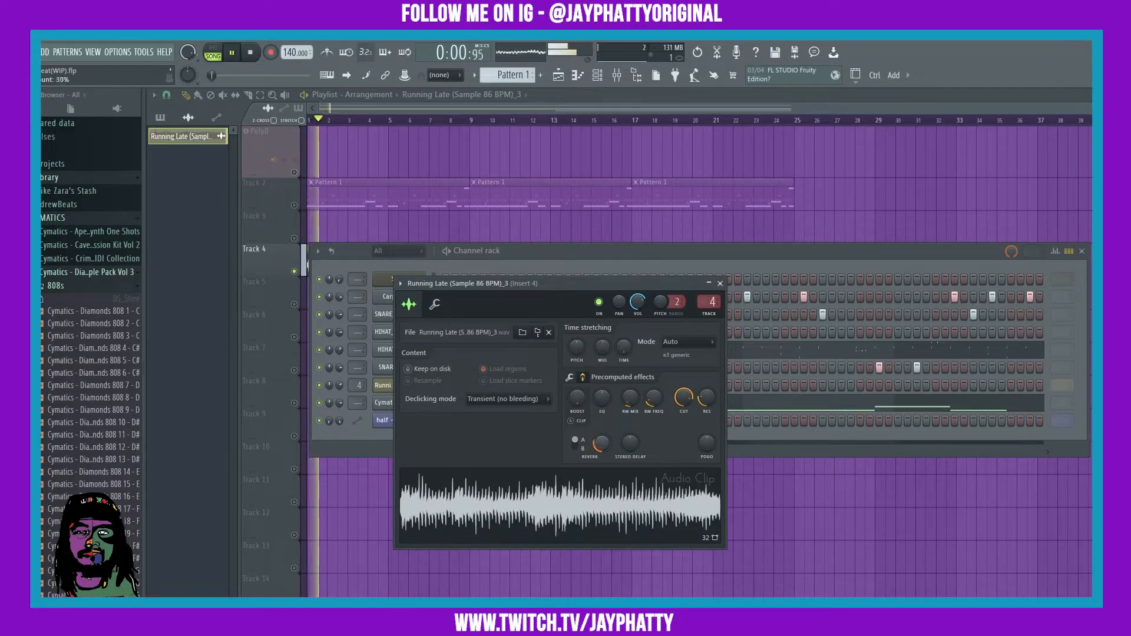
{"action": "mouse_move", "coordinate": [601, 446]}
{"action": "left_mouse_down"}
{"action": "mouse_move", "coordinate": [601, 471]}
{"action": "mouse_move", "coordinate": [601, 452]}
{"action": "left_mouse_up"}
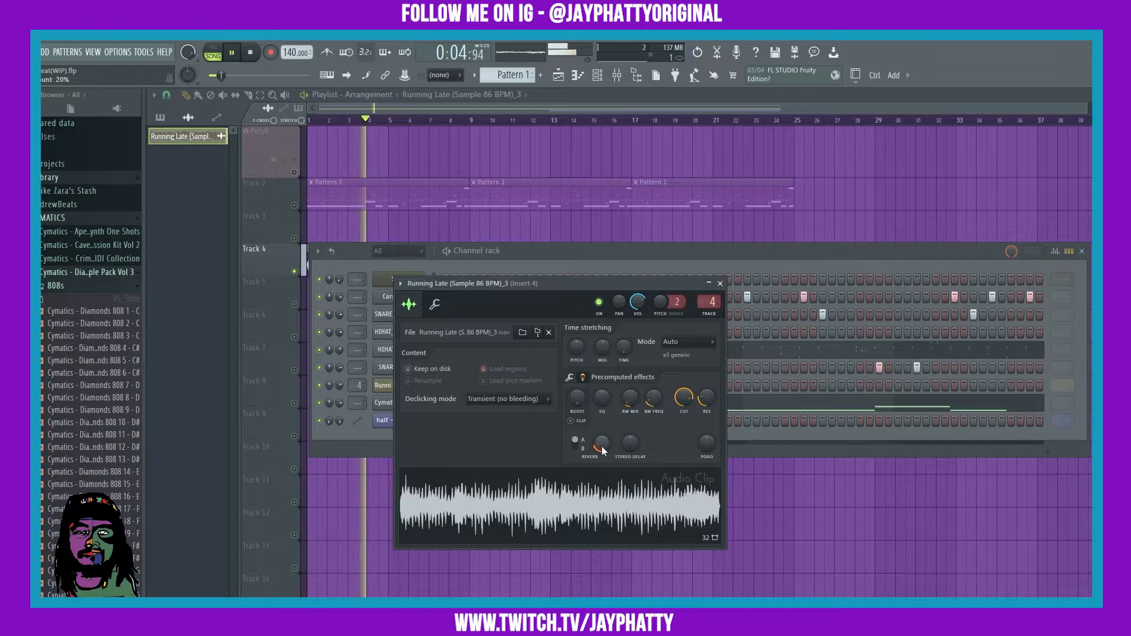
{"action": "key", "text": "space"}
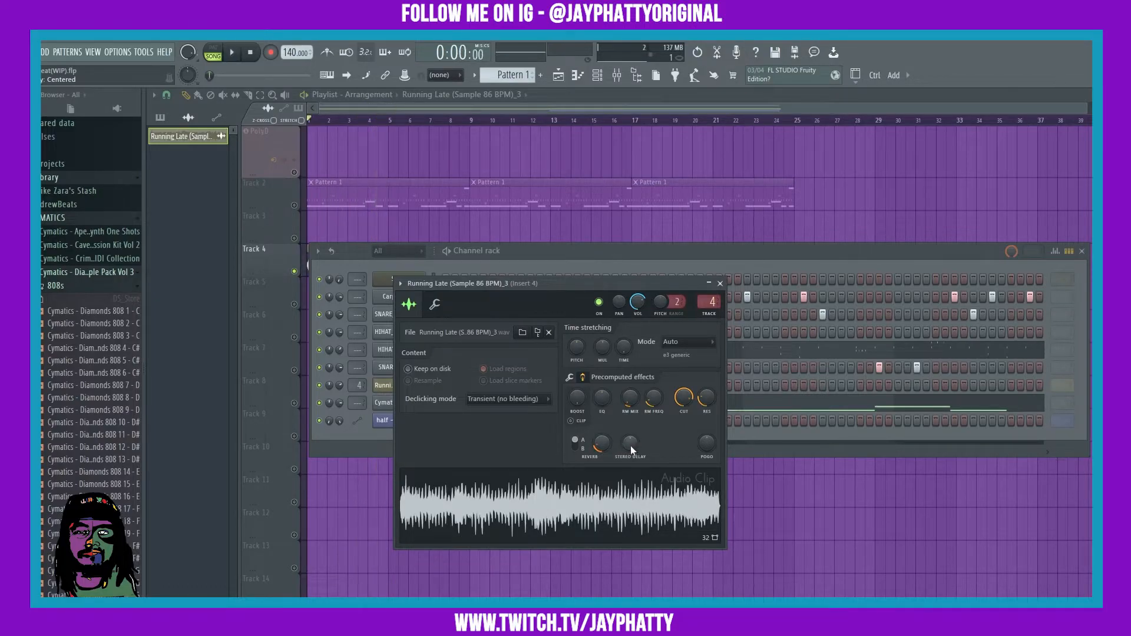
Set the sample's stereo delay to 56% right while listening.
{"action": "key", "text": "space"}
{"action": "left_click_drag", "start_coordinate": [627, 446], "coordinate": [626, 430]}
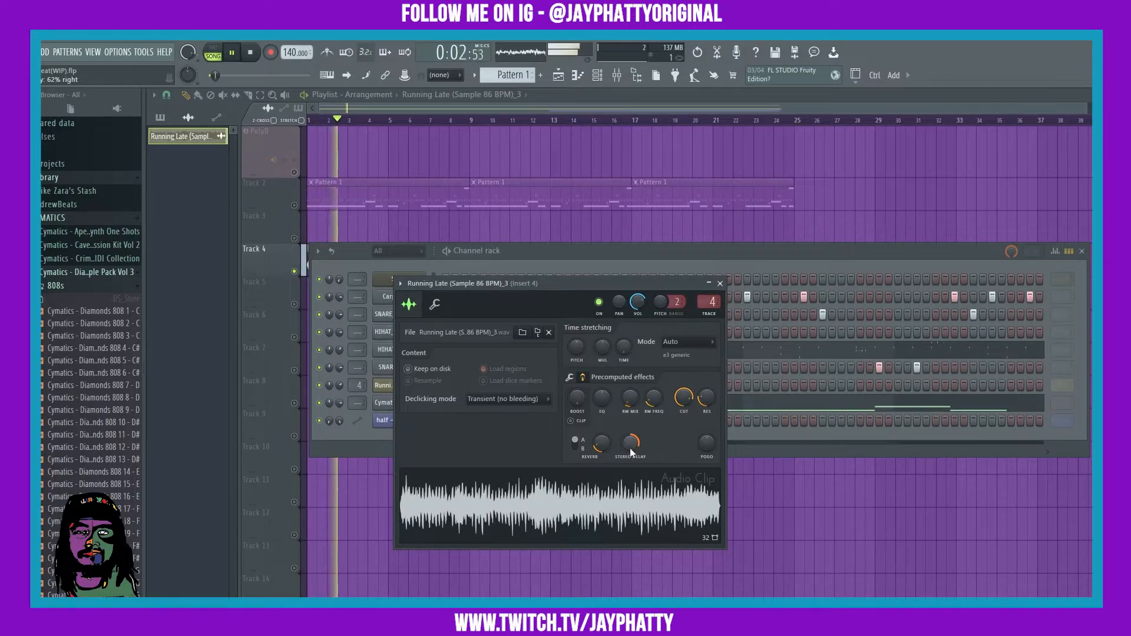
{"action": "left_click_drag", "start_coordinate": [630, 449], "coordinate": [630, 453]}
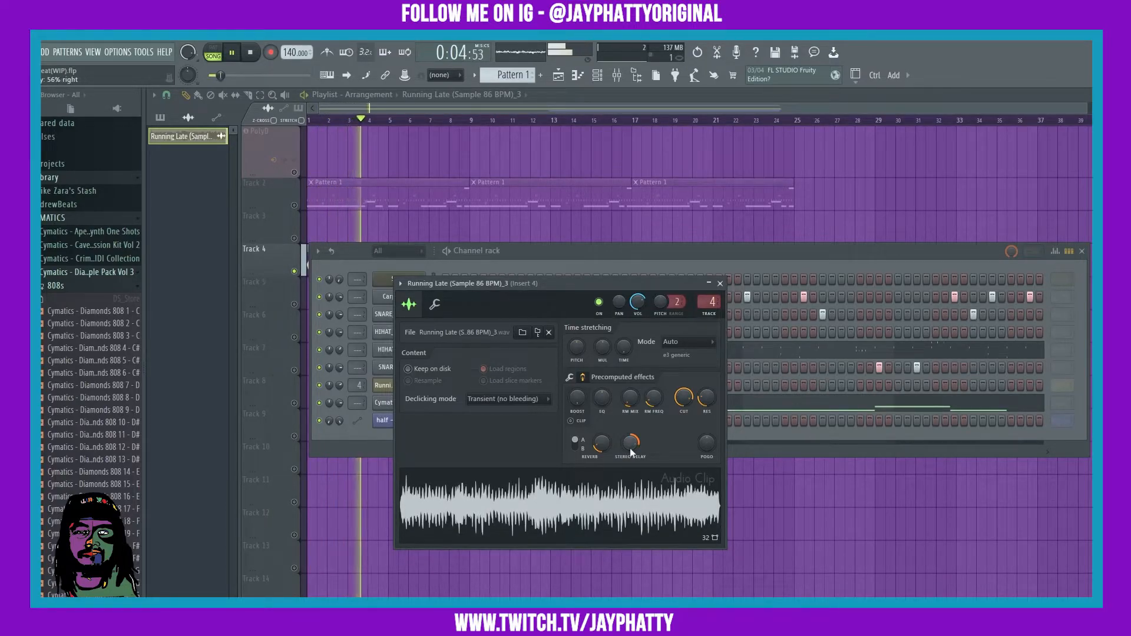
Try the Pogo effect at 100% on the sample, reset it, and stop playback.
{"action": "left_click_drag", "start_coordinate": [706, 443], "coordinate": [706, 433]}
{"action": "right_click", "coordinate": [707, 443]}
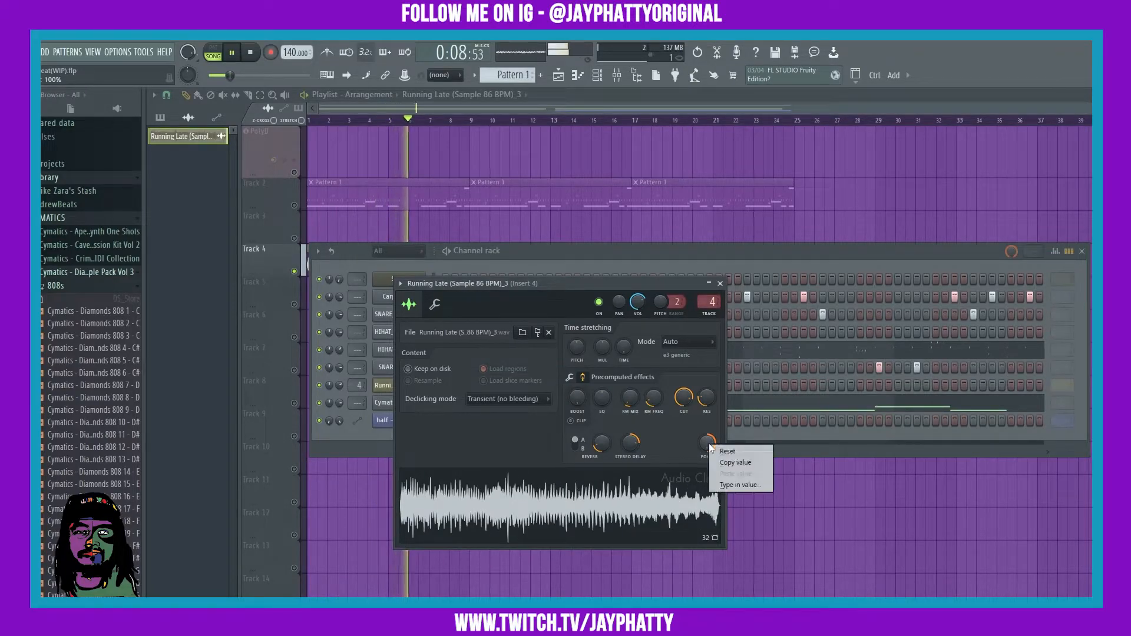
{"action": "left_click", "coordinate": [727, 448]}
{"action": "key", "text": "space"}
Set the stereo delay to 34% right during playback, close the sample's settings, and stop playback.
{"action": "key", "text": "space"}
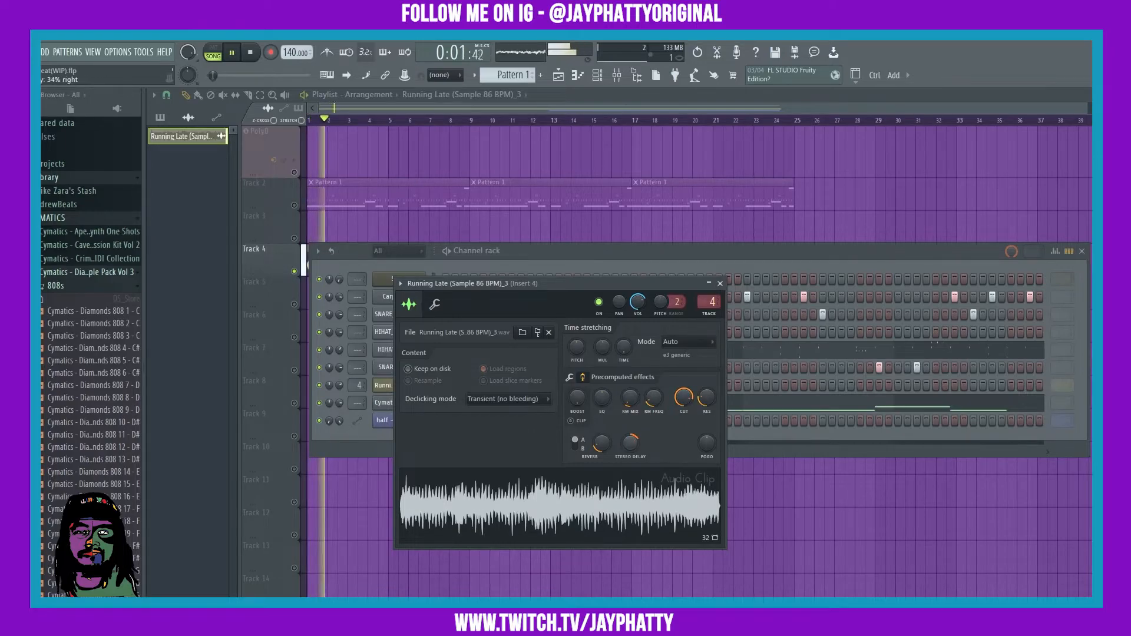
{"action": "left_click", "coordinate": [720, 283]}
{"action": "key", "text": "space"}
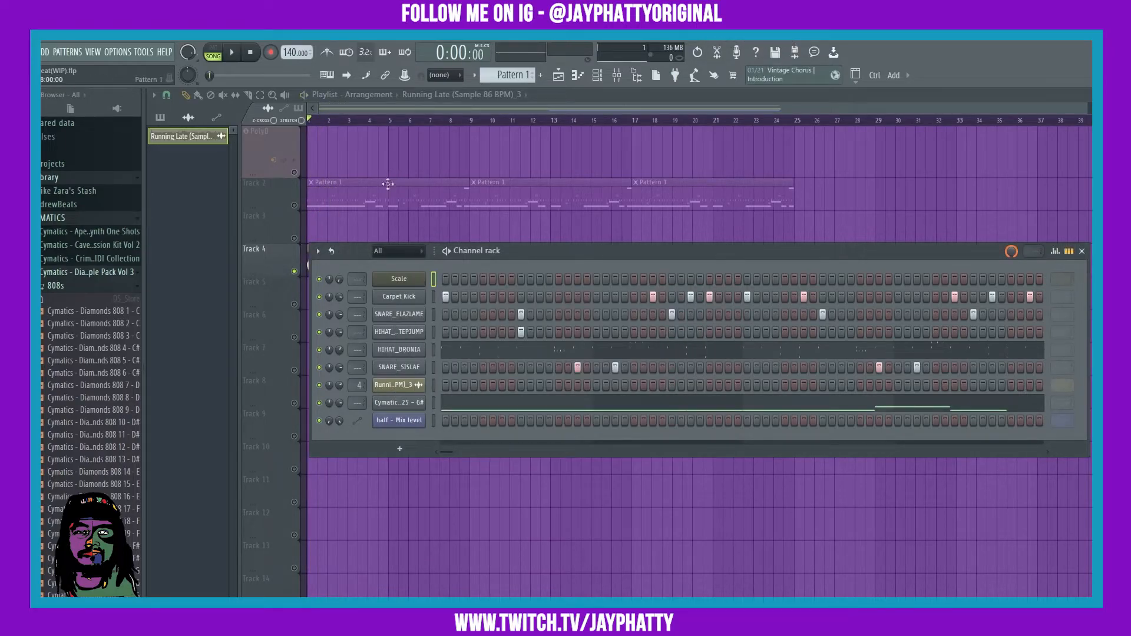
Unsolo Track 4 so all playlist tracks are active, and play the full arrangement.
{"action": "right_click", "coordinate": [295, 205]}
{"action": "right_click", "coordinate": [295, 205]}
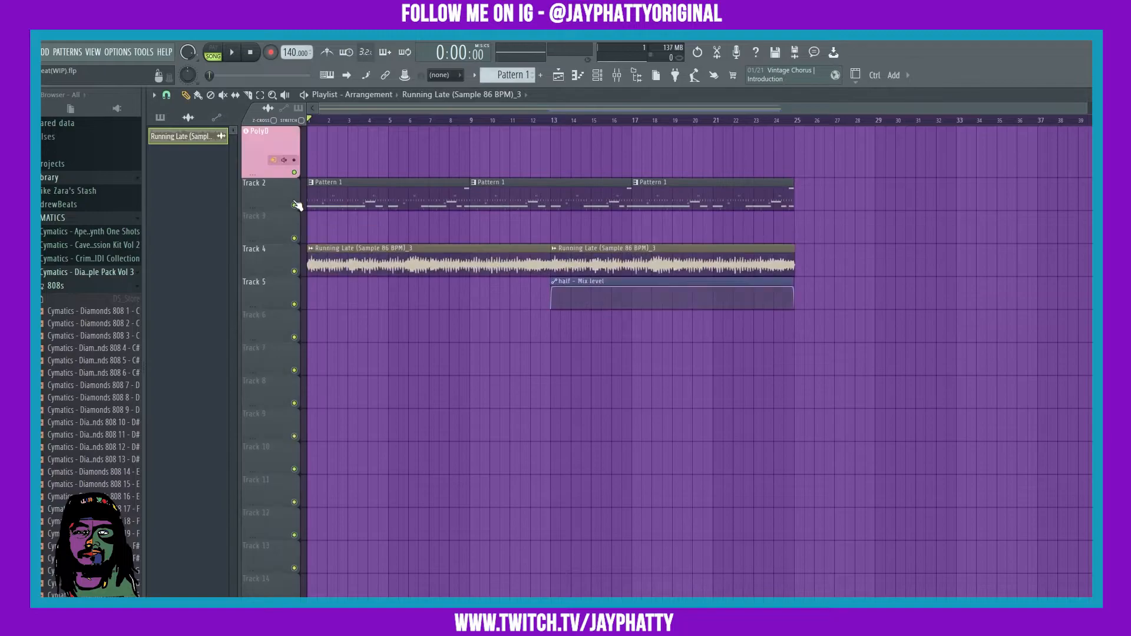
{"action": "key", "text": "space"}
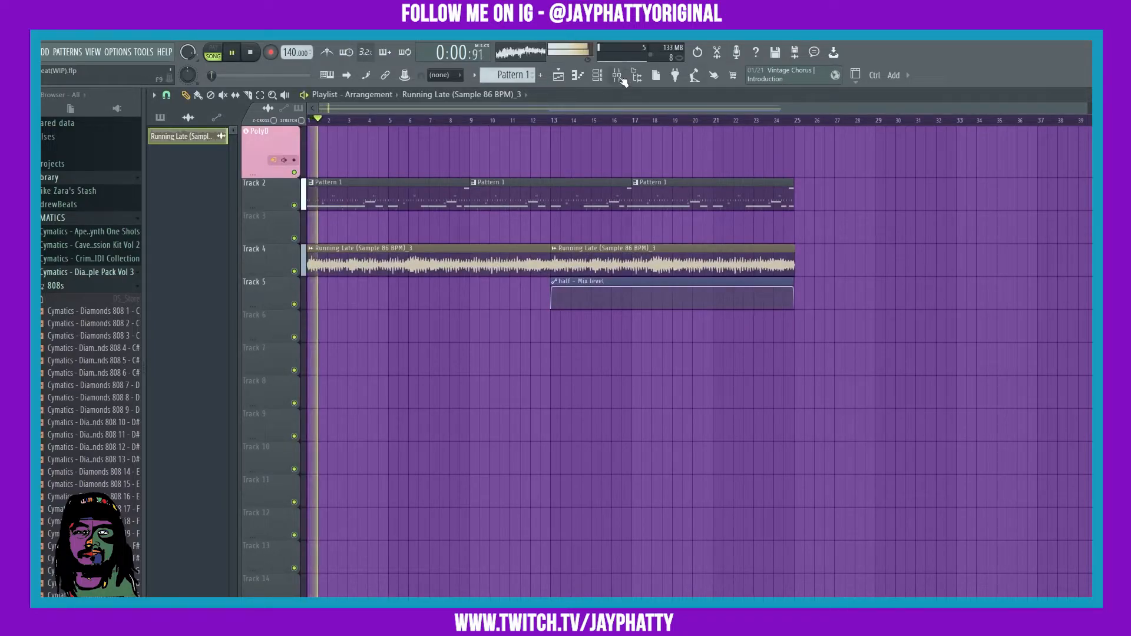
Inspect the mixer, channel rack and playlist while the full arrangement plays.
{"action": "left_click", "coordinate": [616, 75]}
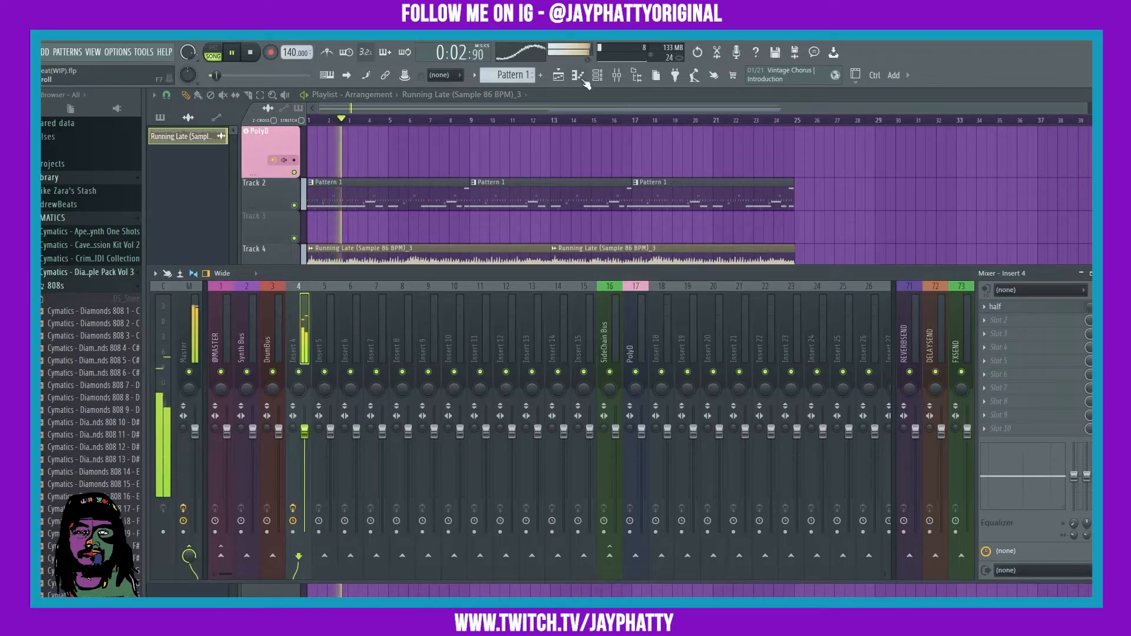
{"action": "left_click", "coordinate": [596, 75]}
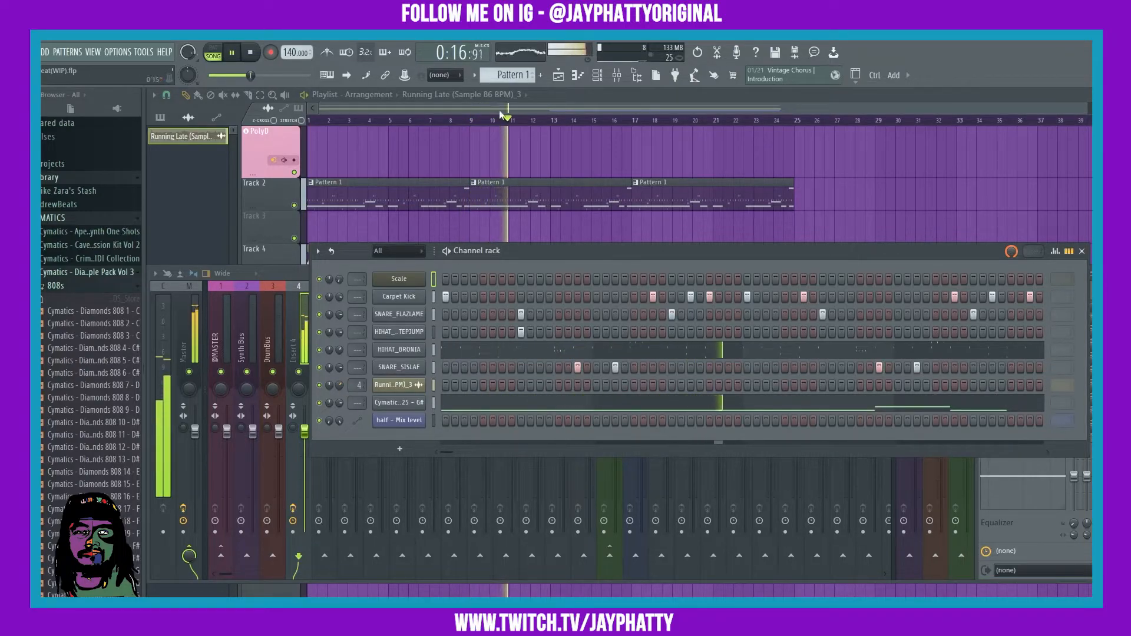
{"action": "key", "text": "F12"}
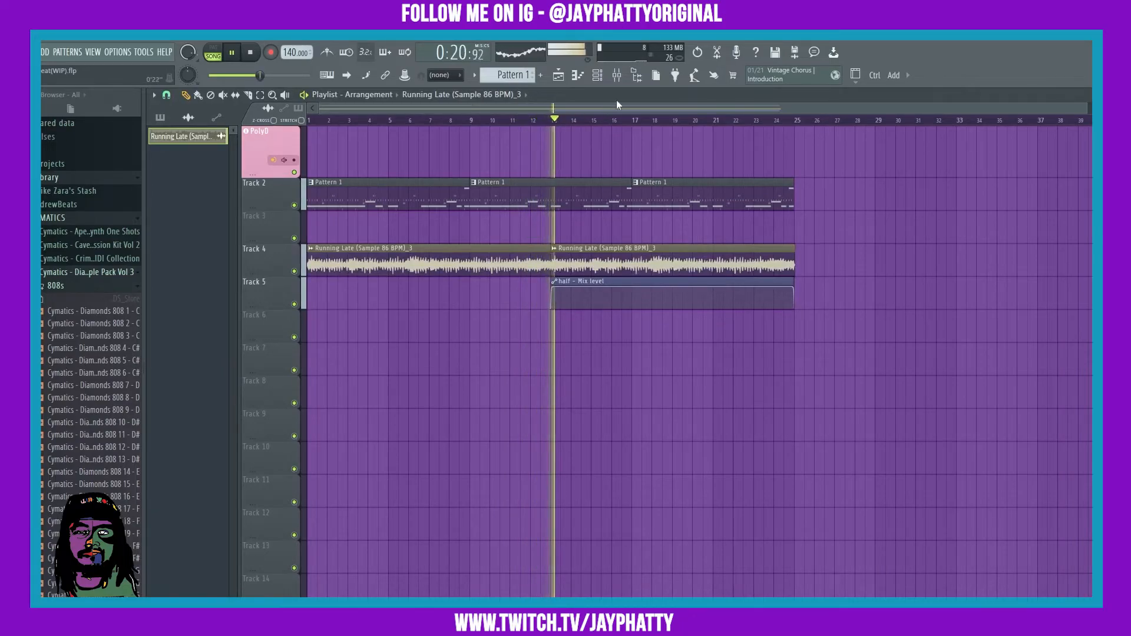
{"action": "left_click", "coordinate": [617, 75]}
{"action": "left_click", "coordinate": [617, 75]}
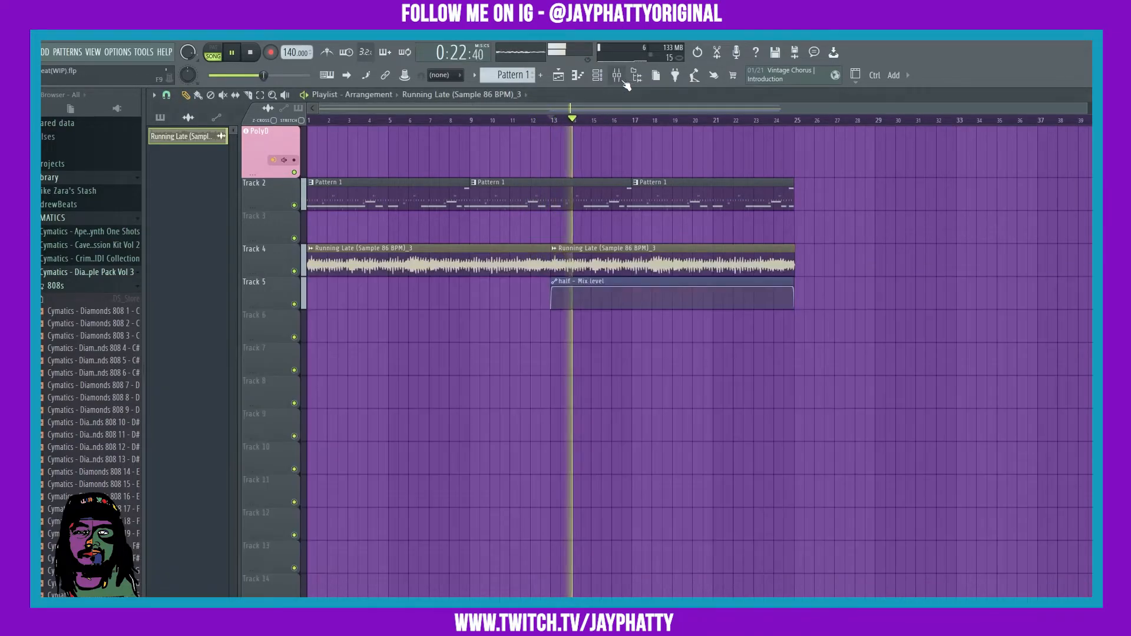
{"action": "left_click", "coordinate": [593, 78]}
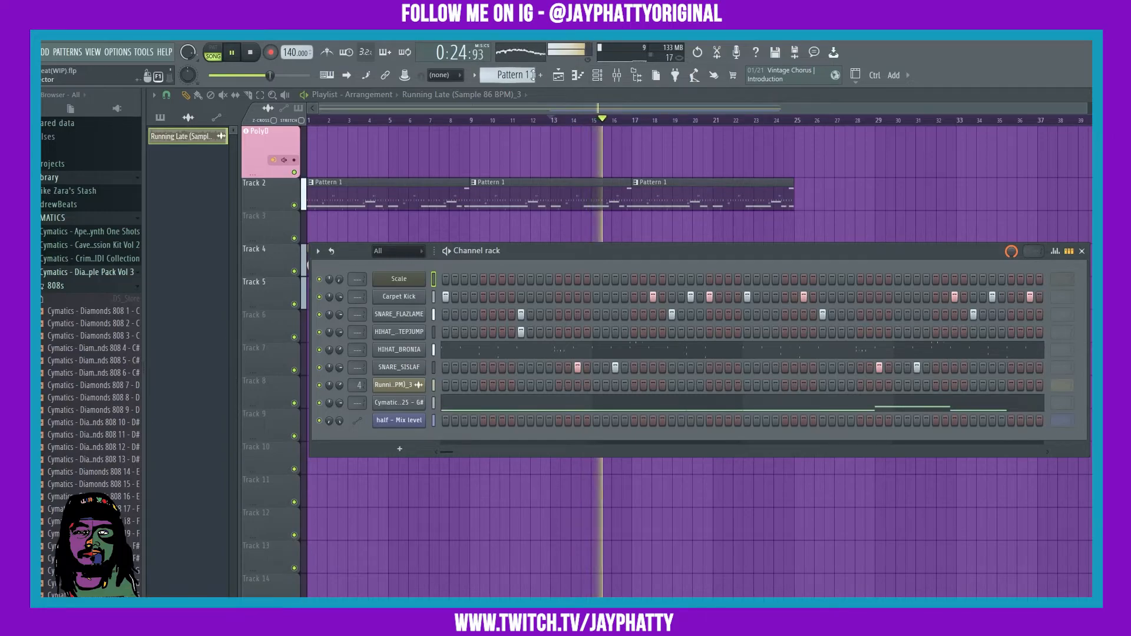